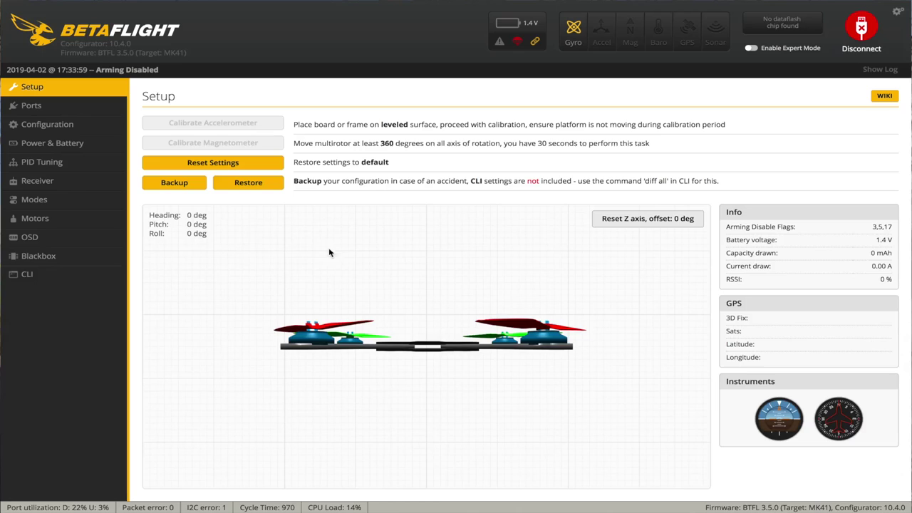
- Review the Configuration page, from the mixer, motor and system settings through the receiver, other features, Dshot beacon and beeper settings
left_click(85, 127)
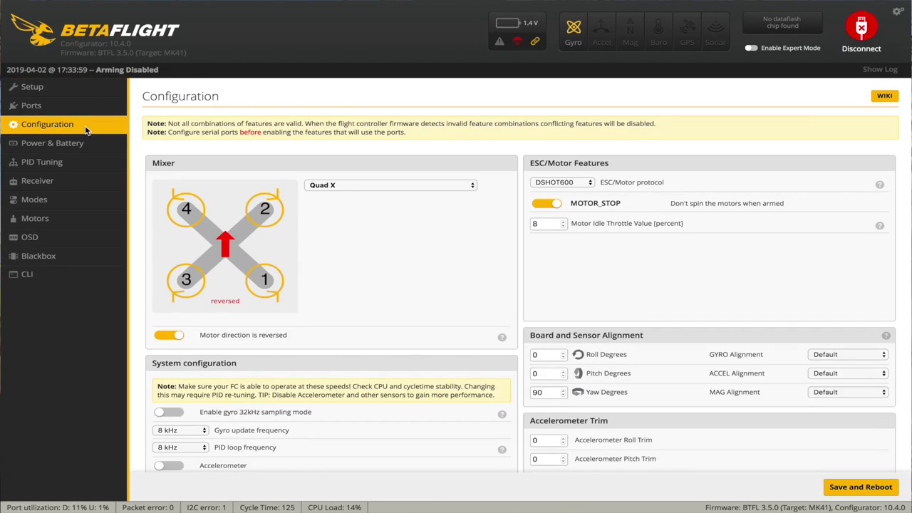
scroll(467, 280, "down", 3)
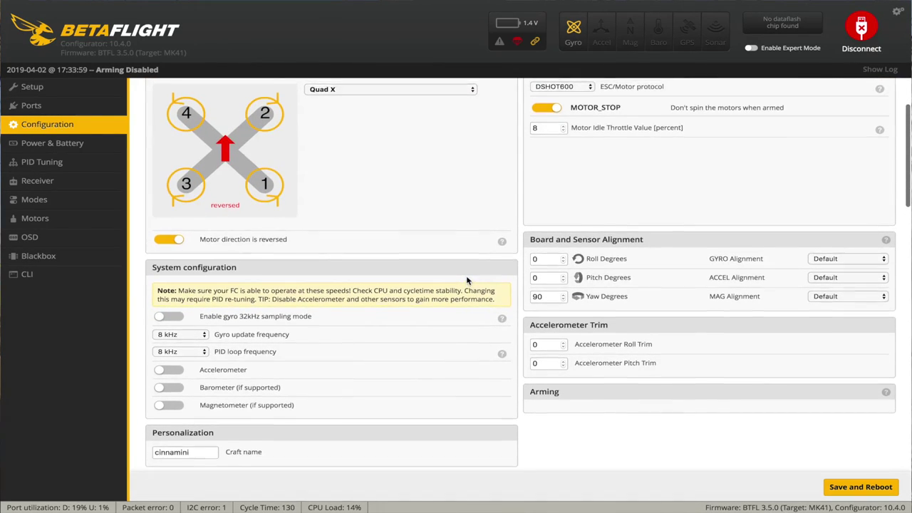
scroll(467, 280, "up", 2)
scroll(467, 280, "down", 1)
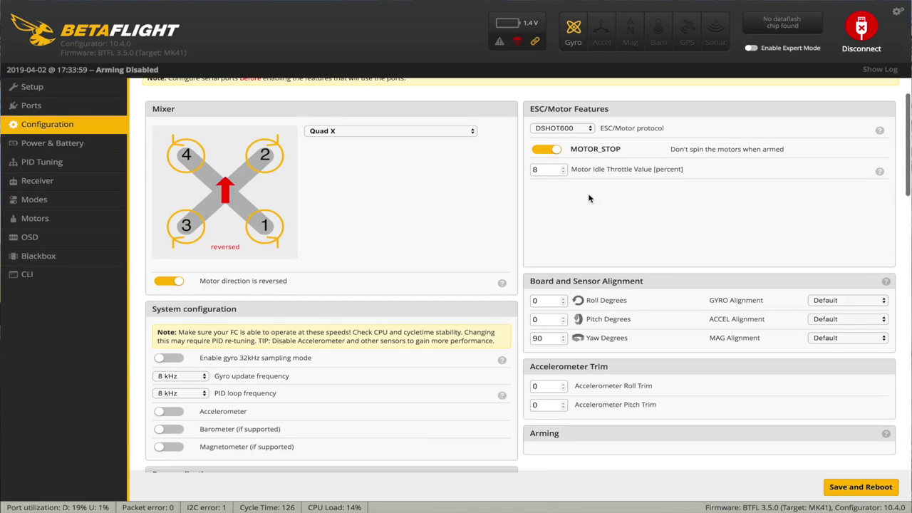
scroll(571, 192, "down", 1)
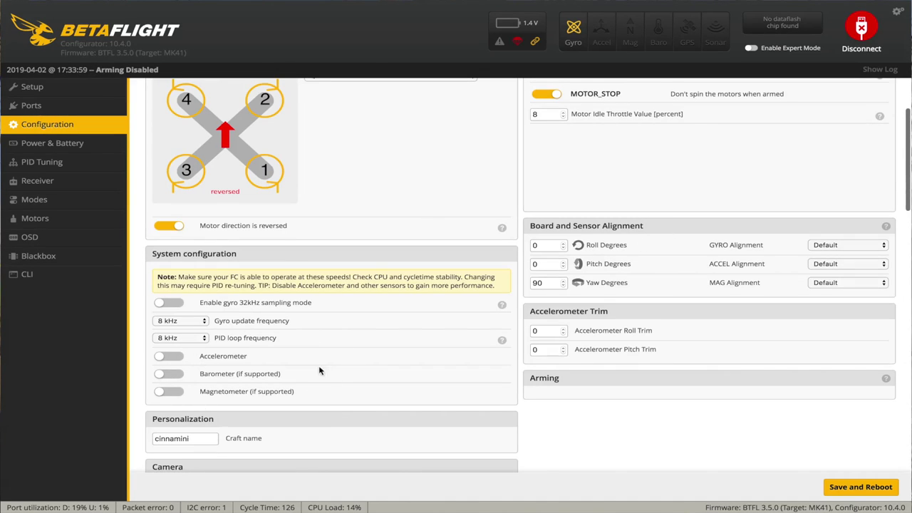
scroll(368, 363, "down", 5)
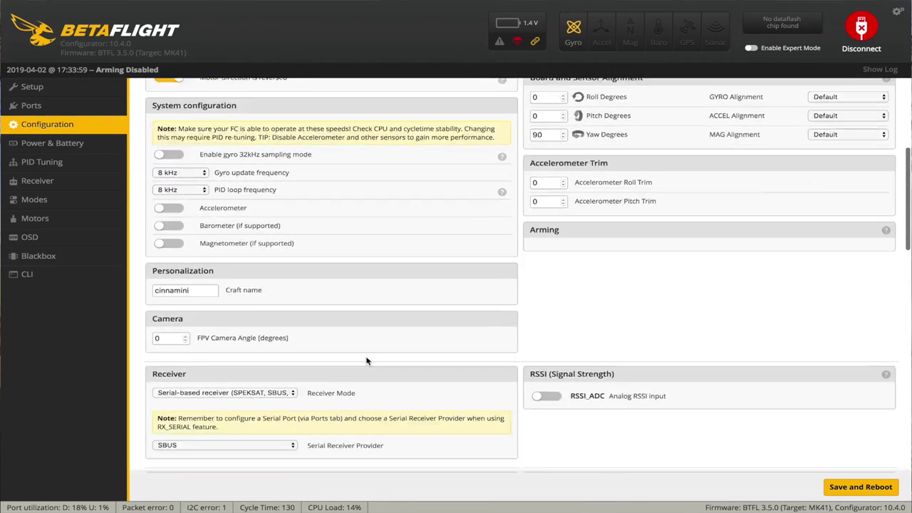
scroll(243, 268, "down", 1)
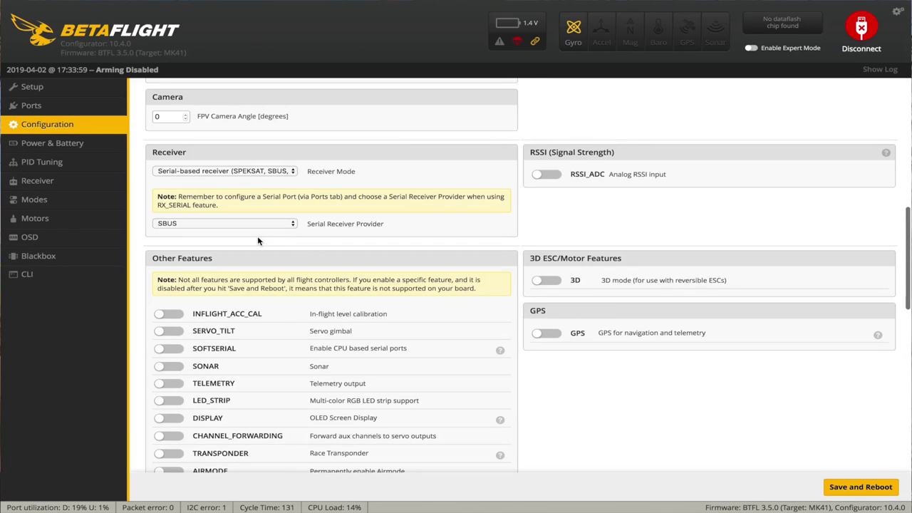
scroll(258, 240, "down", 1)
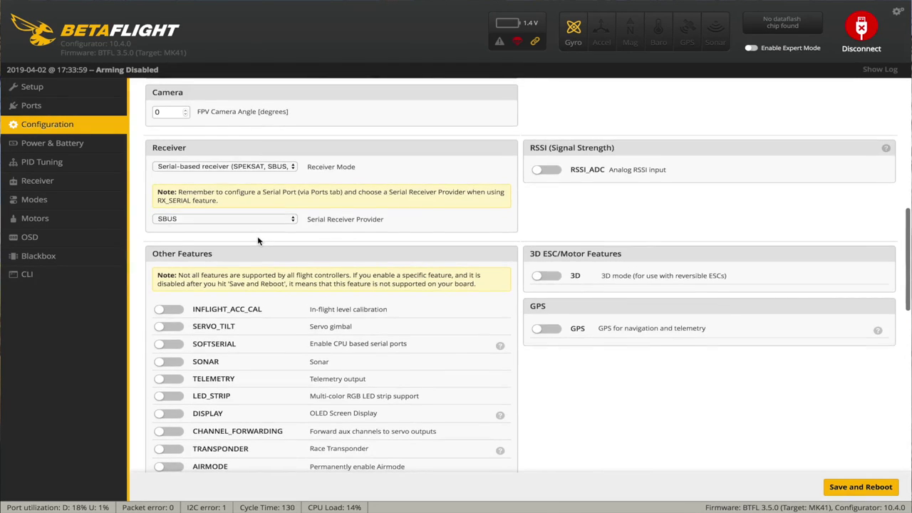
scroll(258, 240, "down", 1)
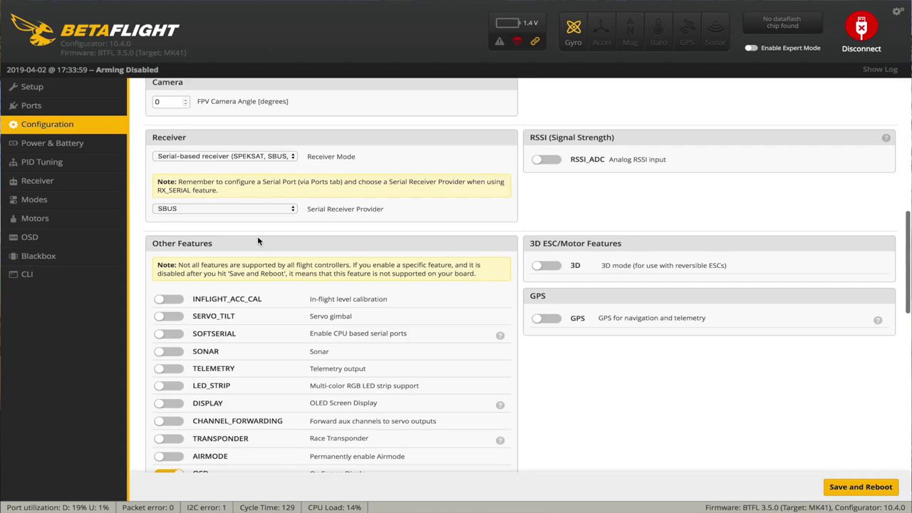
scroll(258, 241, "down", 5)
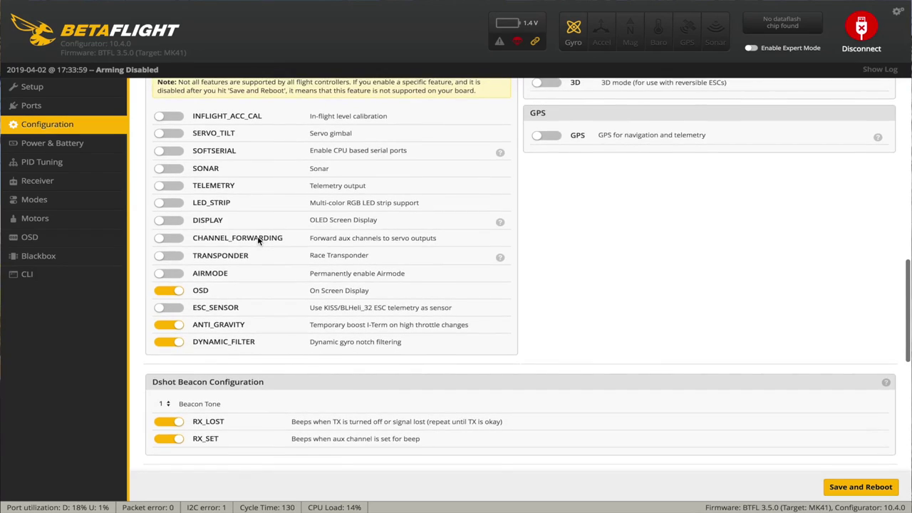
scroll(258, 241, "down", 4)
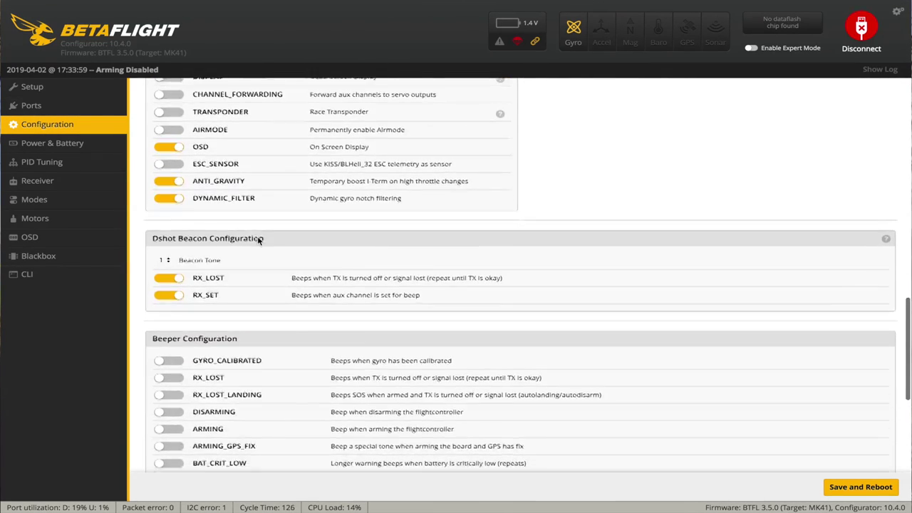
scroll(258, 238, "down", 2)
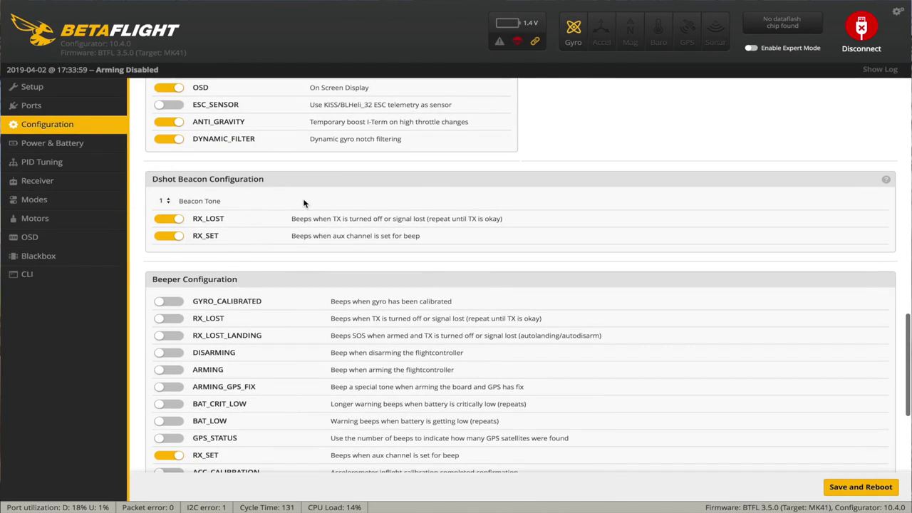
scroll(269, 315, "down", 6)
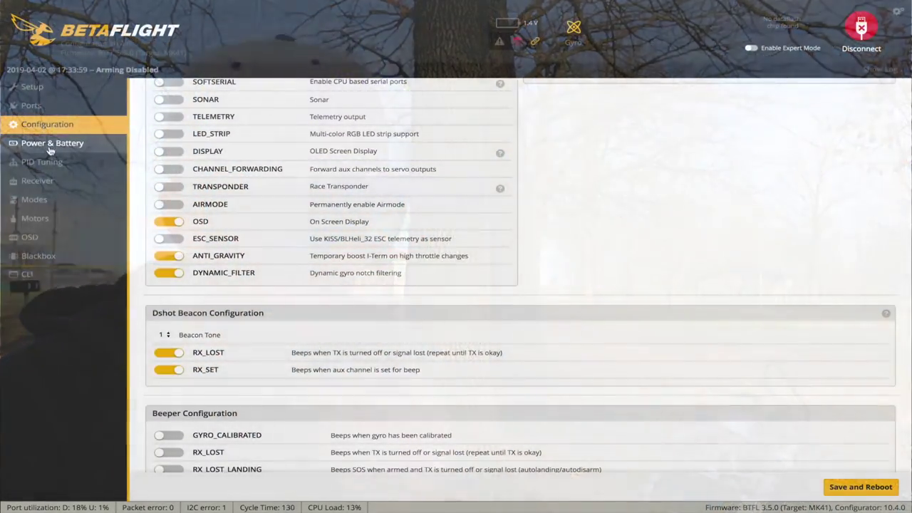
- Check the Power & Battery settings and the profiles available in PID Tuning
left_click(50, 144)
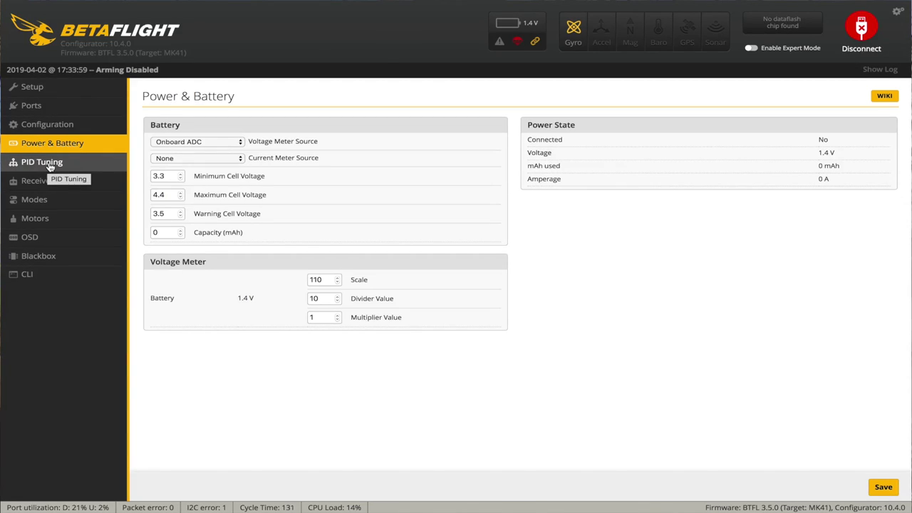
left_click(50, 165)
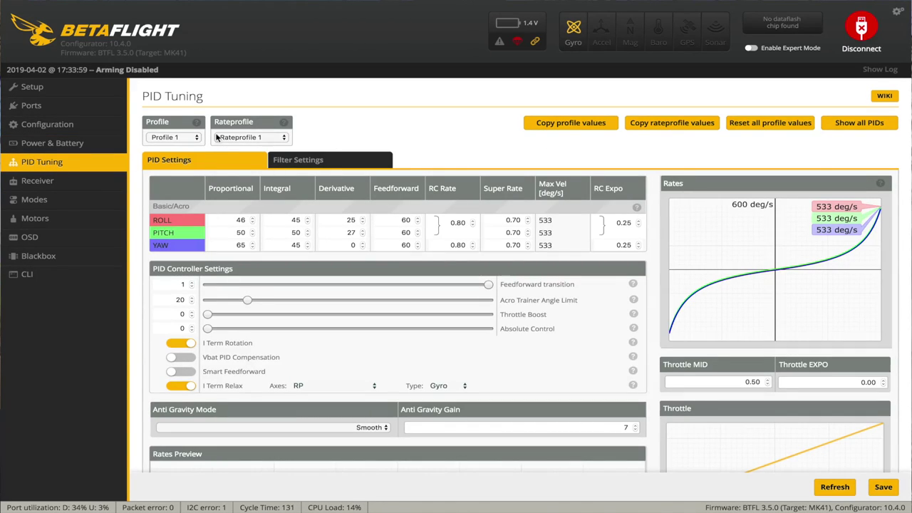
left_click(193, 139)
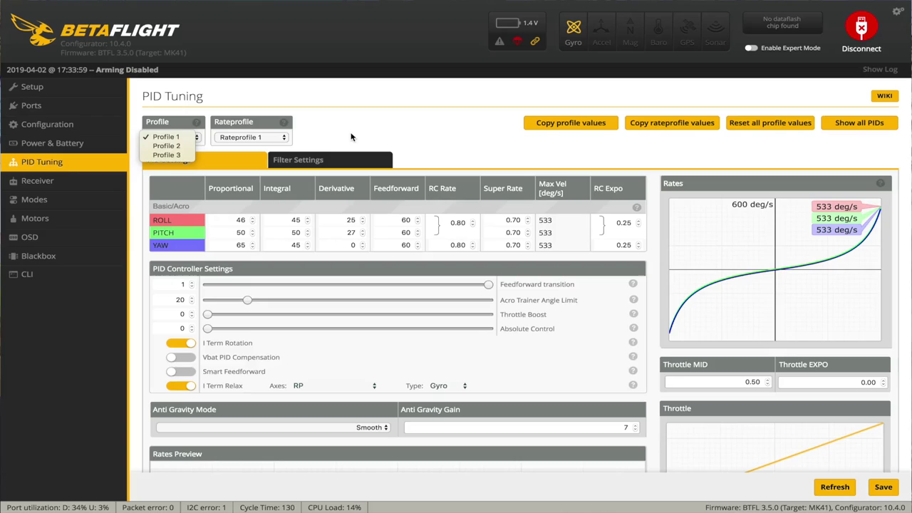
left_click(350, 146)
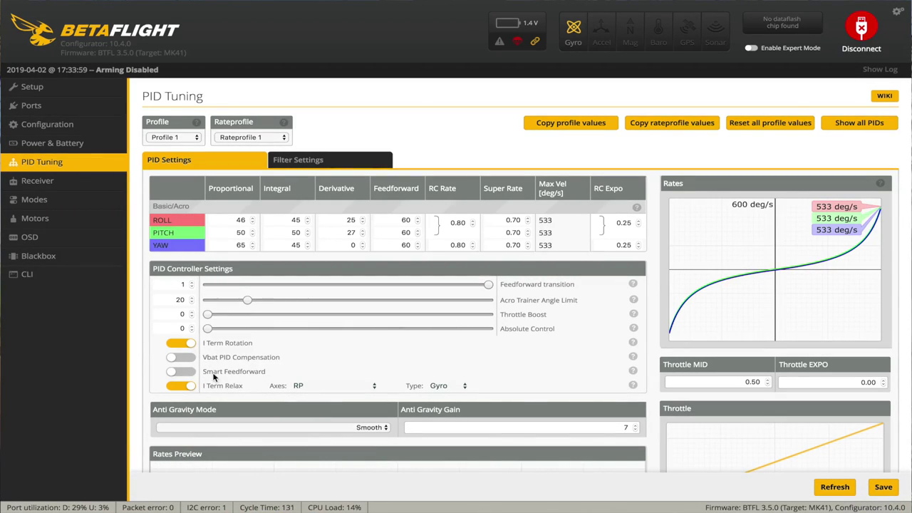
- Set the I Term Relax axes to RPY and the Anti Gravity Gain to 8.0
left_click(311, 386)
left_click(314, 395)
scroll(460, 410, "down", 1)
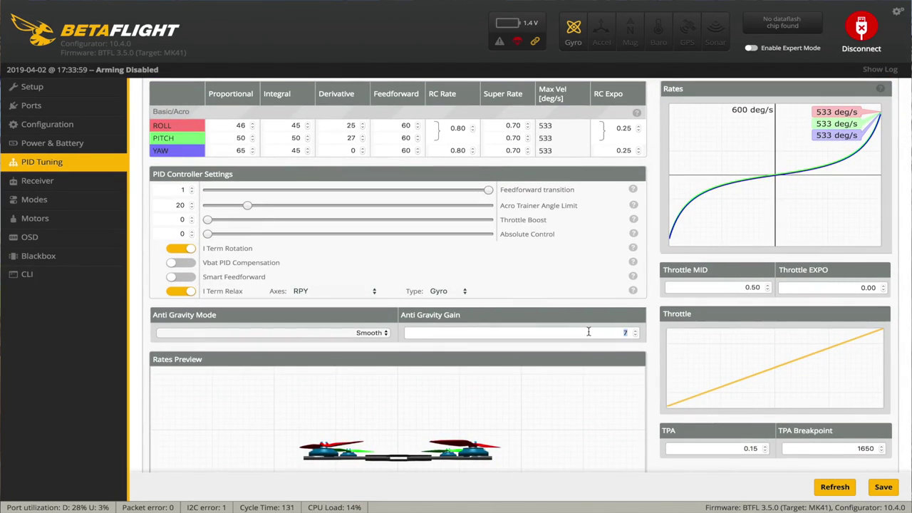
key("BackSpace")
key("BackSpace")
key("BackSpace")
type("8.0")
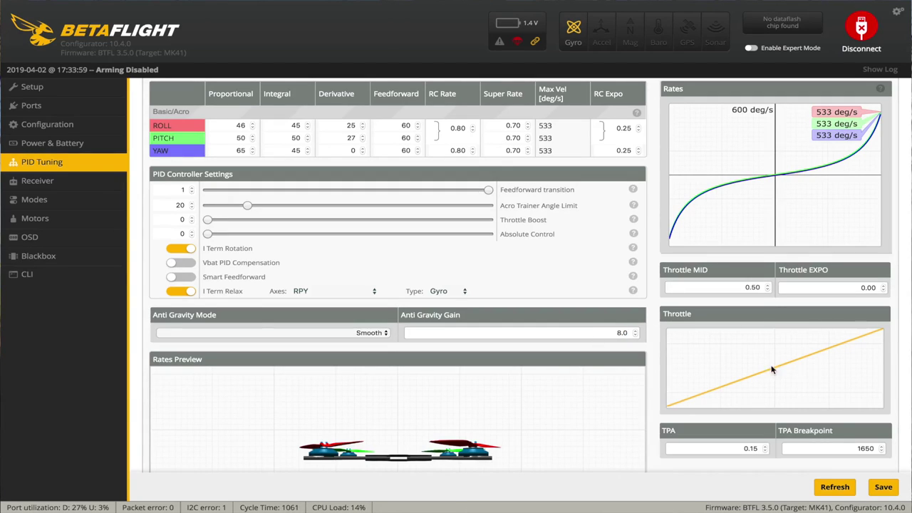
- Save the I Term Relax and Anti Gravity changes to the flight controller
scroll(745, 413, "down", 1)
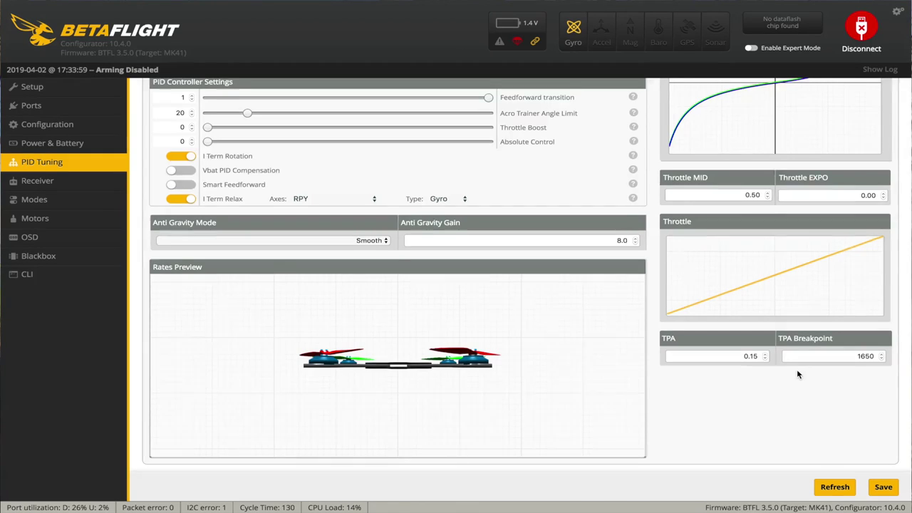
scroll(797, 369, "up", 1)
scroll(796, 369, "down", 1)
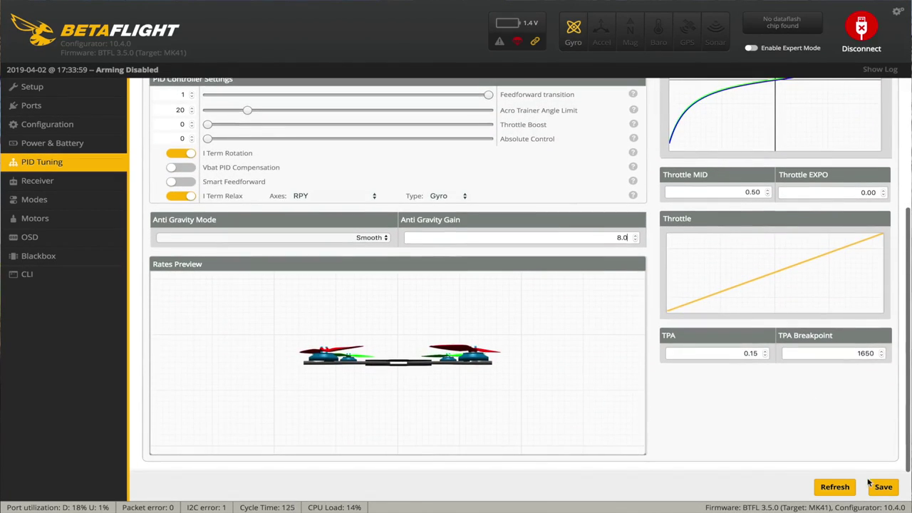
left_click(882, 490)
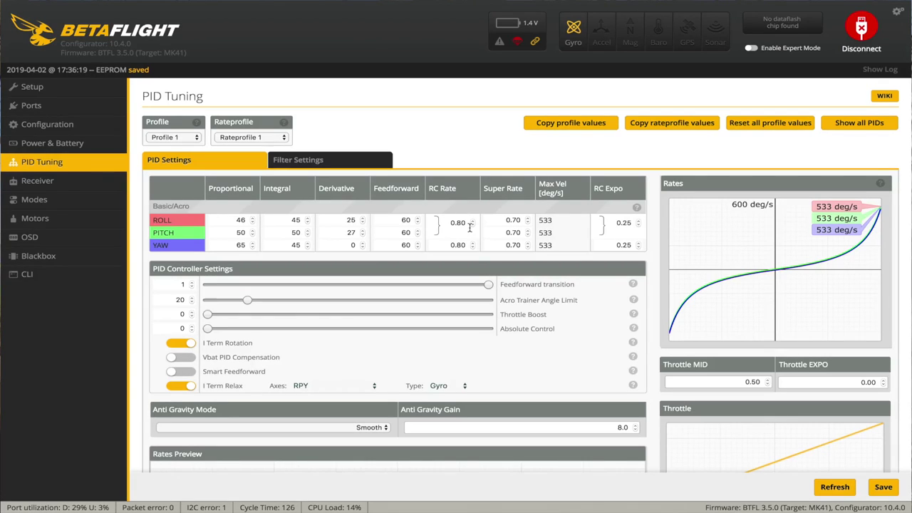
- Set the RC Rate to 0.91 for roll/pitch and for yaw
scroll(469, 226, "up", 11)
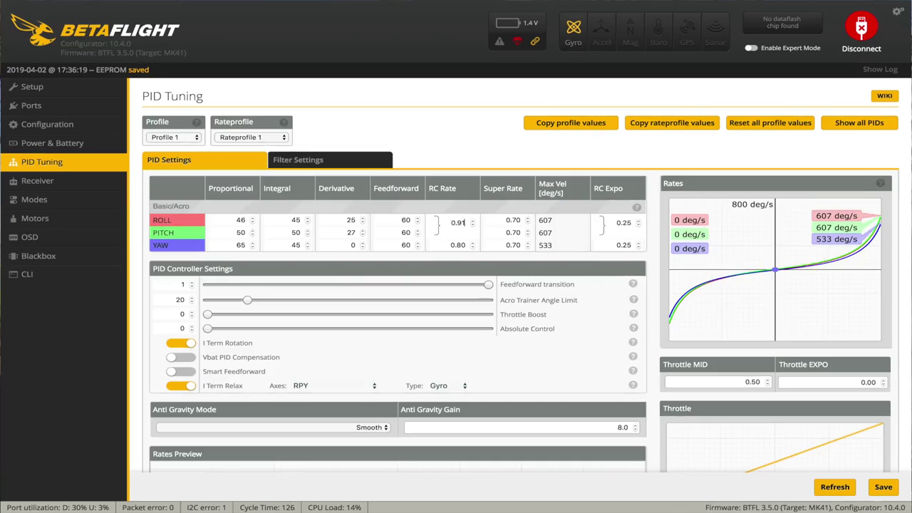
scroll(465, 243, "up", 11)
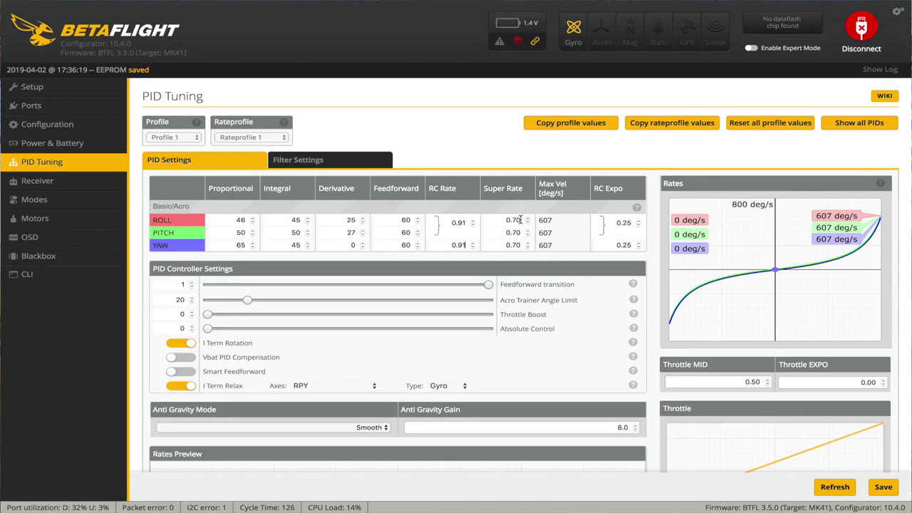
- Set the Super Rate to 0.82 for roll, pitch and yaw
scroll(520, 219, "up", 12)
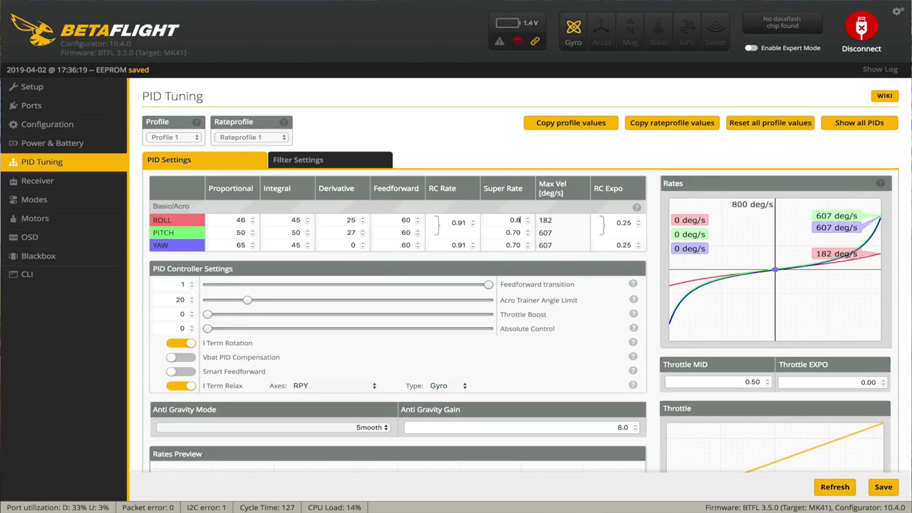
left_click(520, 232)
key("BackSpace")
key("BackSpace")
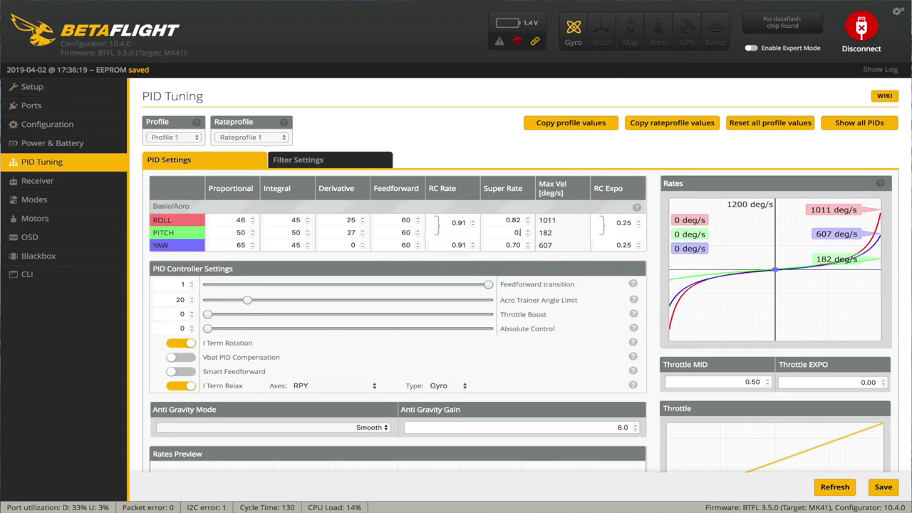
type("82")
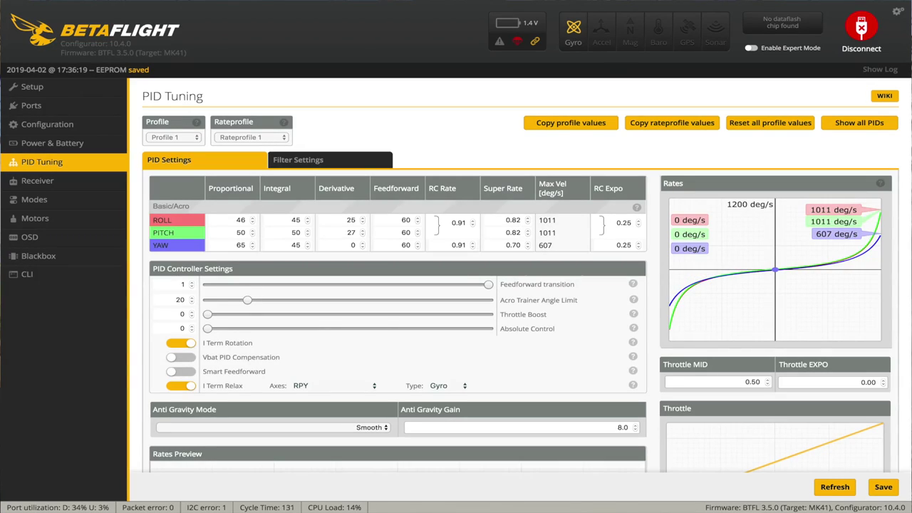
left_click(517, 245)
key("BackSpace")
key("BackSpace")
type("8")
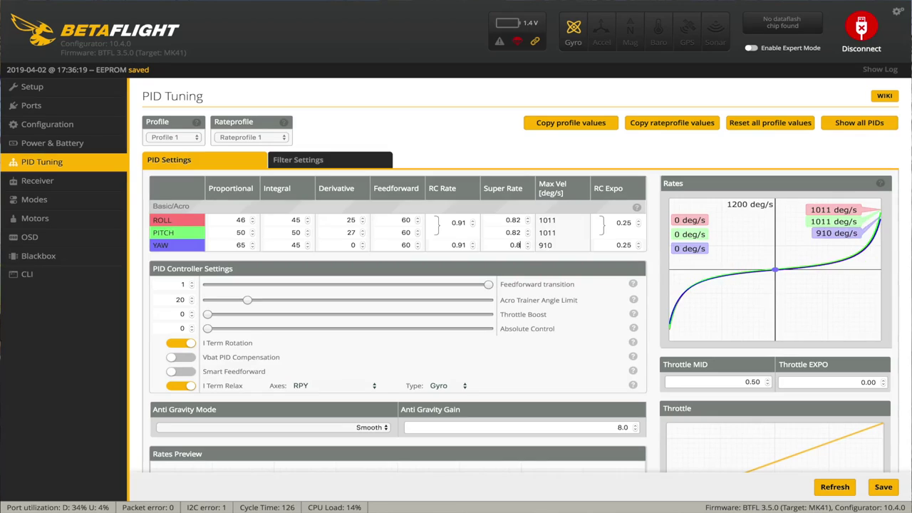
type("2")
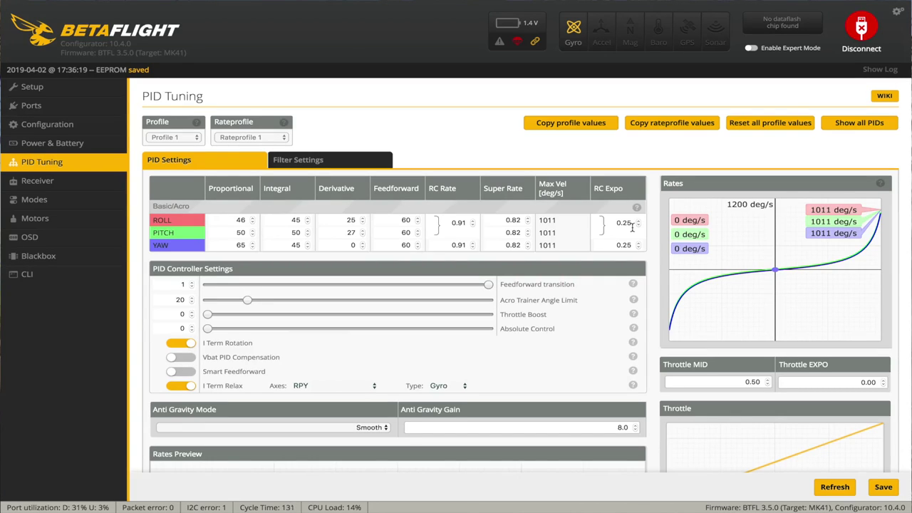
- Save the updated RC Rate and Super Rate values to the flight controller
scroll(632, 227, "down", 3)
mouse_move(634, 228)
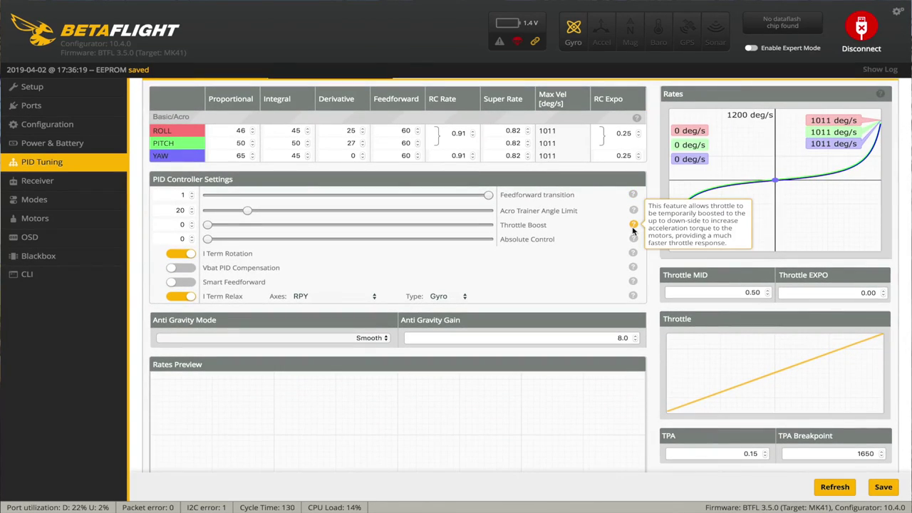
scroll(634, 229, "down", 3)
scroll(641, 249, "up", 2)
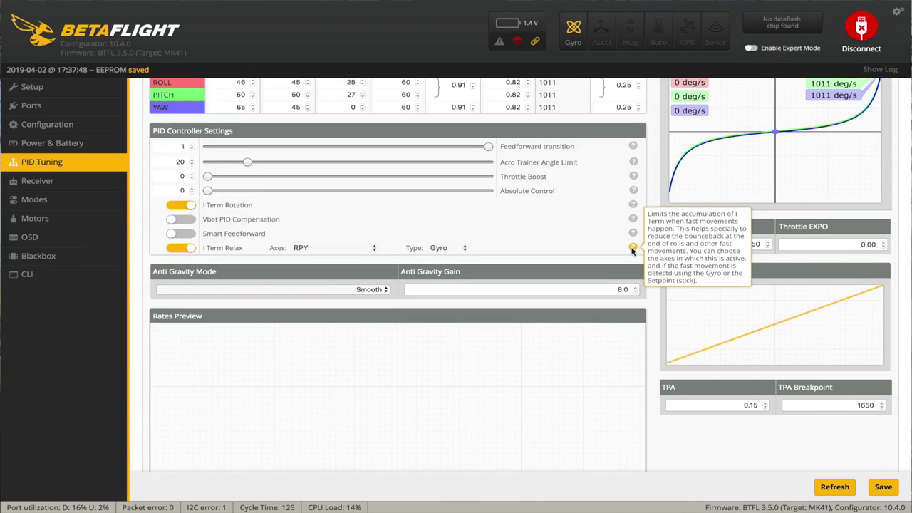
- Review the gyro and D term filter settings, and recheck the PID controller, Anti Gravity and TPA settings
scroll(633, 228, "up", 5)
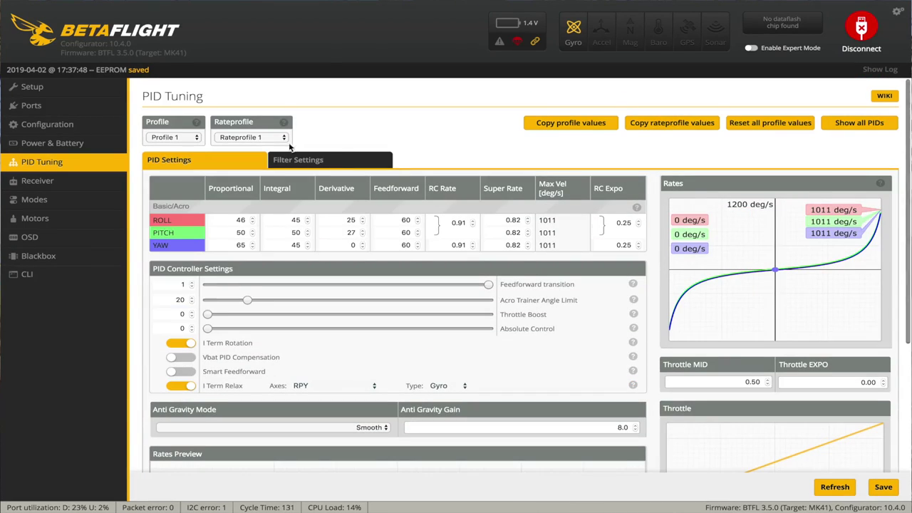
left_click(302, 161)
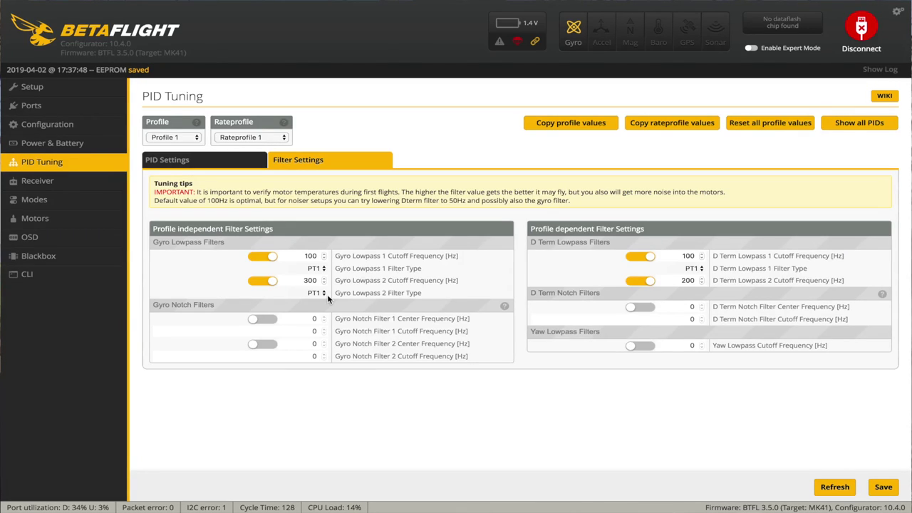
left_click(231, 161)
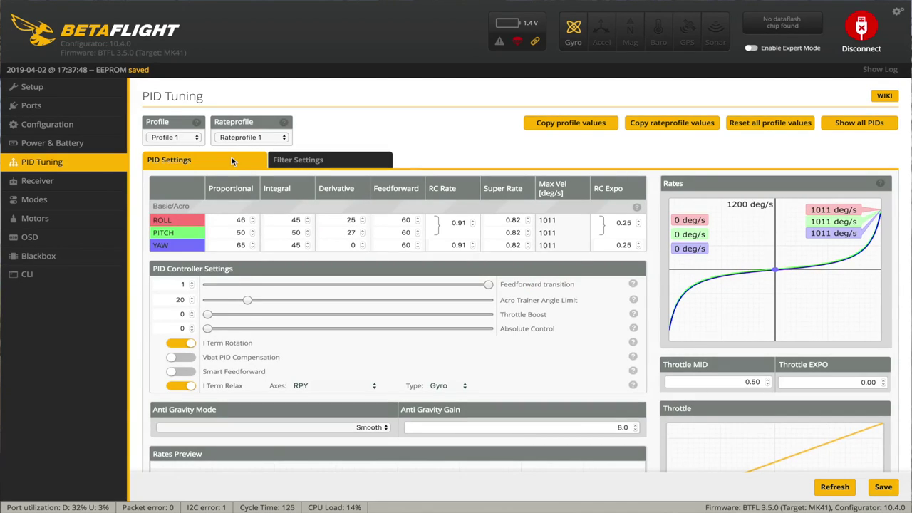
scroll(231, 161, "down", 5)
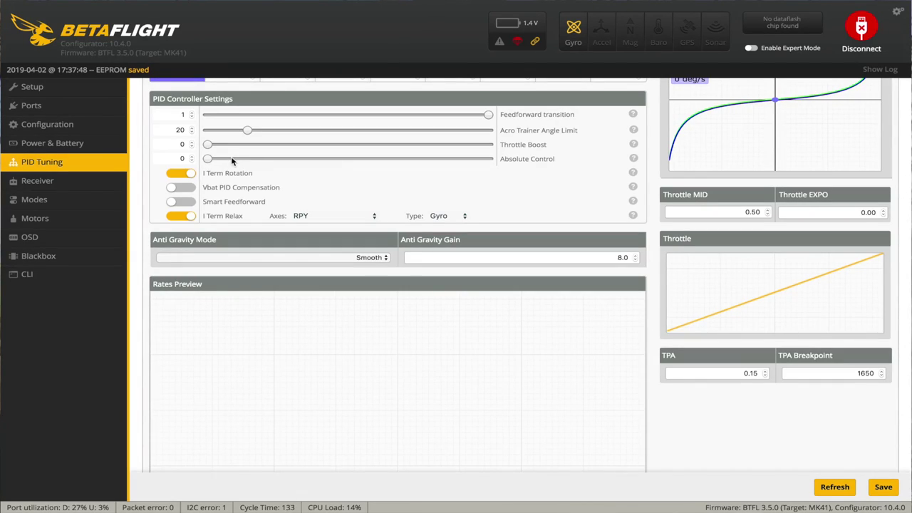
scroll(231, 159, "down", 1)
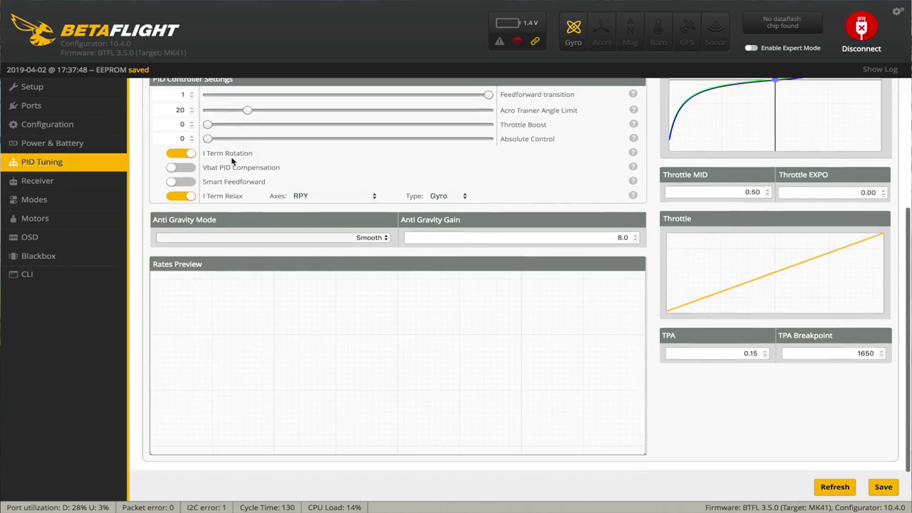
- Review the receiver settings, including the available RC smoothing types, and the switch ranges assigned to the flight modes
left_click(71, 180)
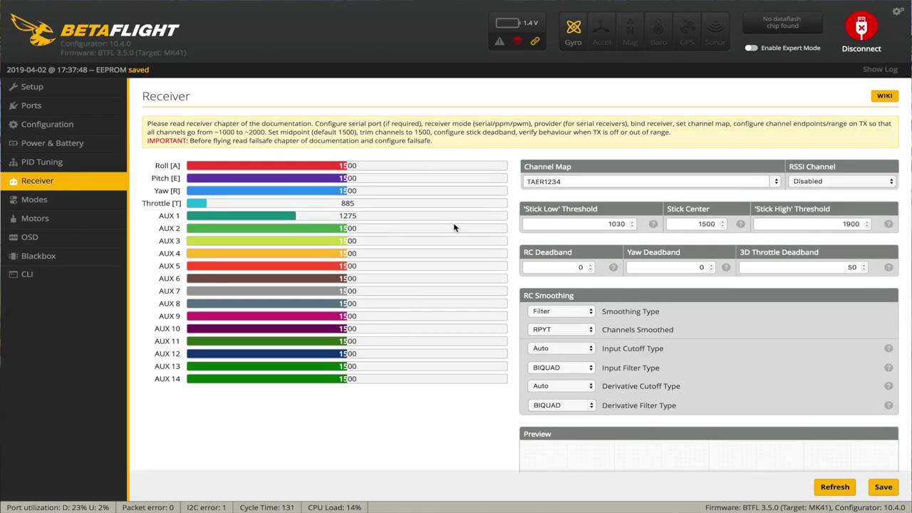
scroll(454, 227, "down", 2)
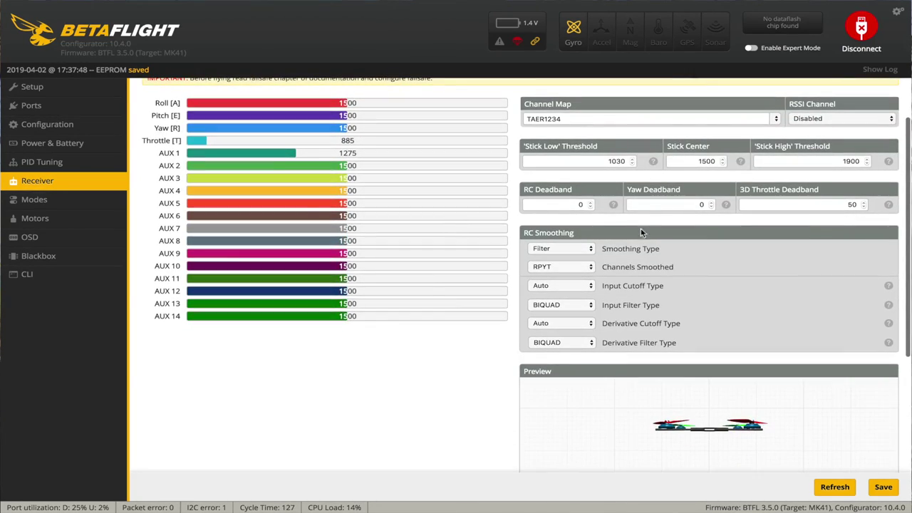
left_click(589, 254)
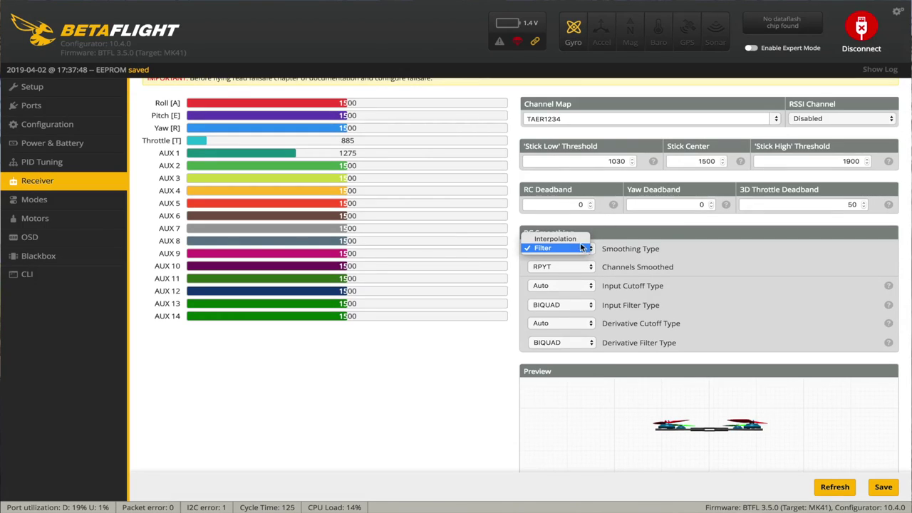
left_click(646, 248)
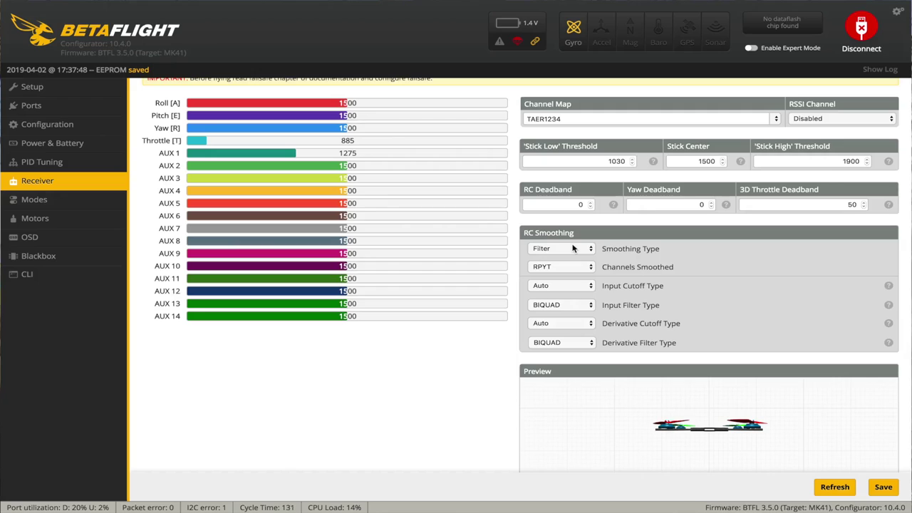
left_click(43, 206)
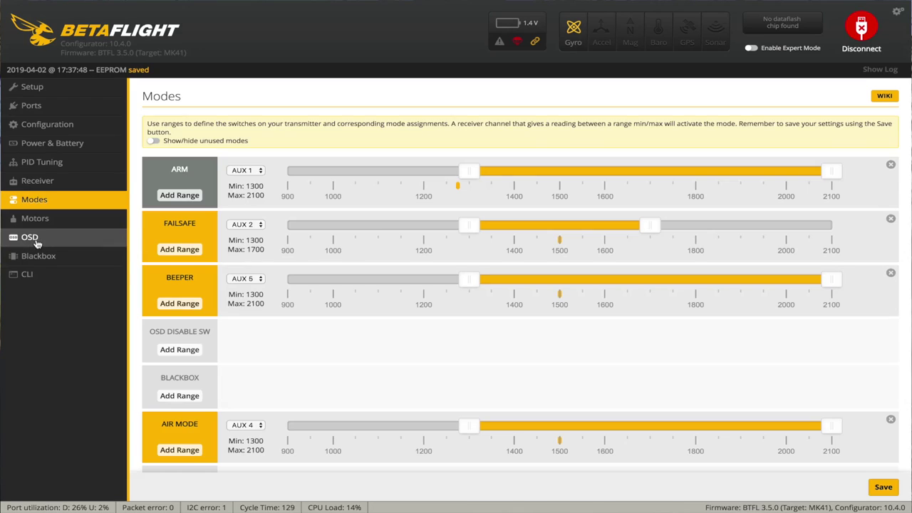
- Disable the Timer 2, Craft Name, Throttle Position, Vtx Channel and Warnings elements in the OSD
left_click(37, 244)
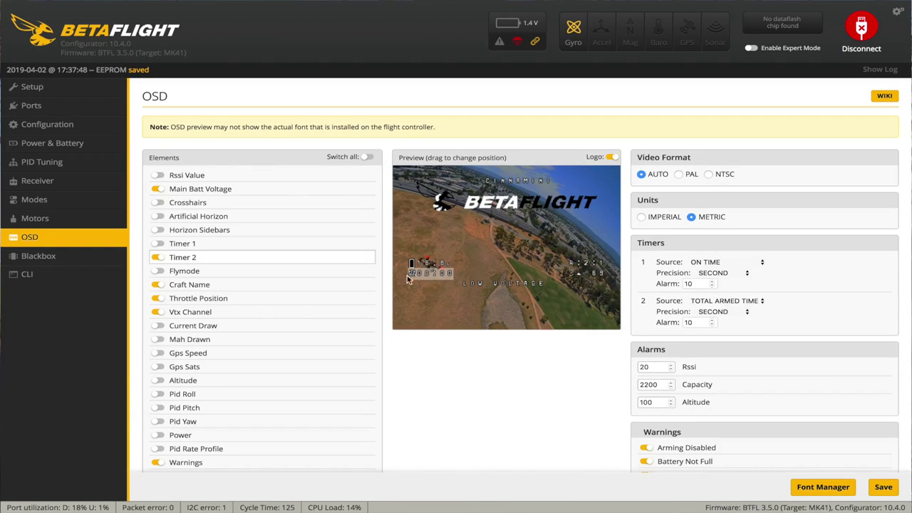
left_click(158, 257)
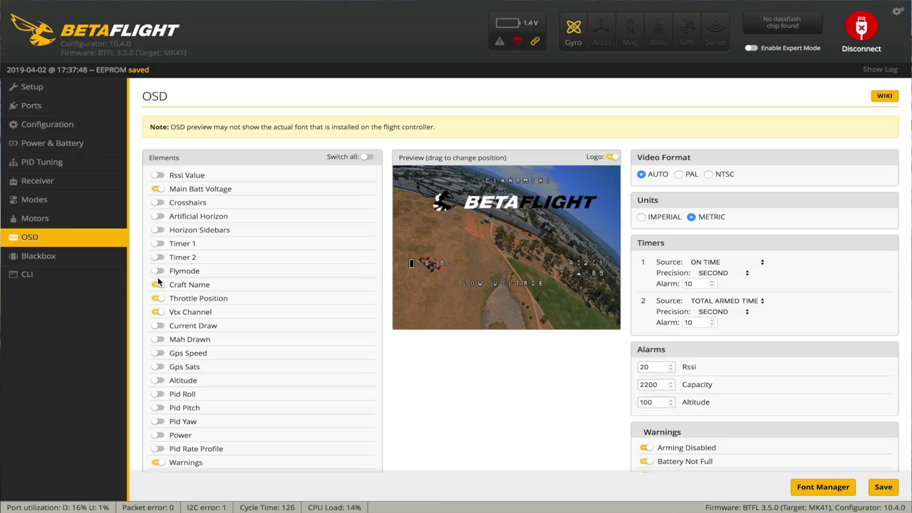
left_click(157, 284)
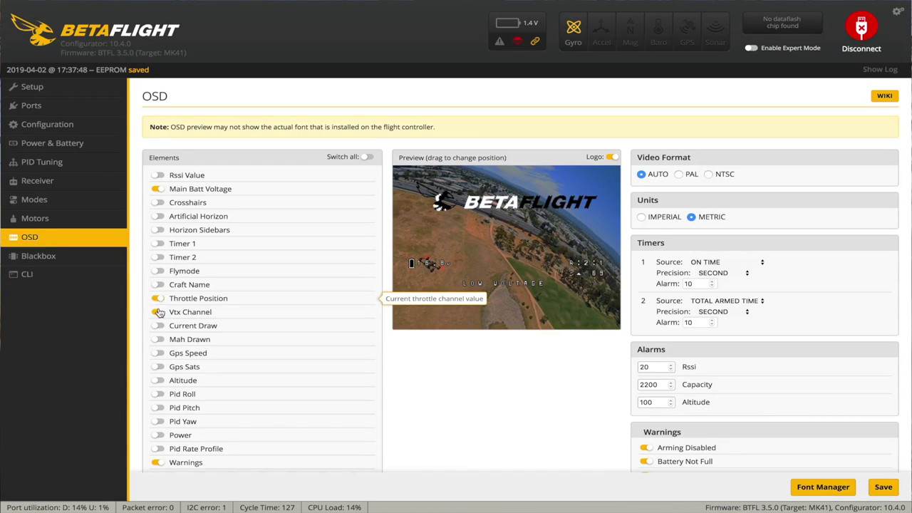
left_click(158, 297)
left_click(158, 314)
scroll(159, 442, "down", 1)
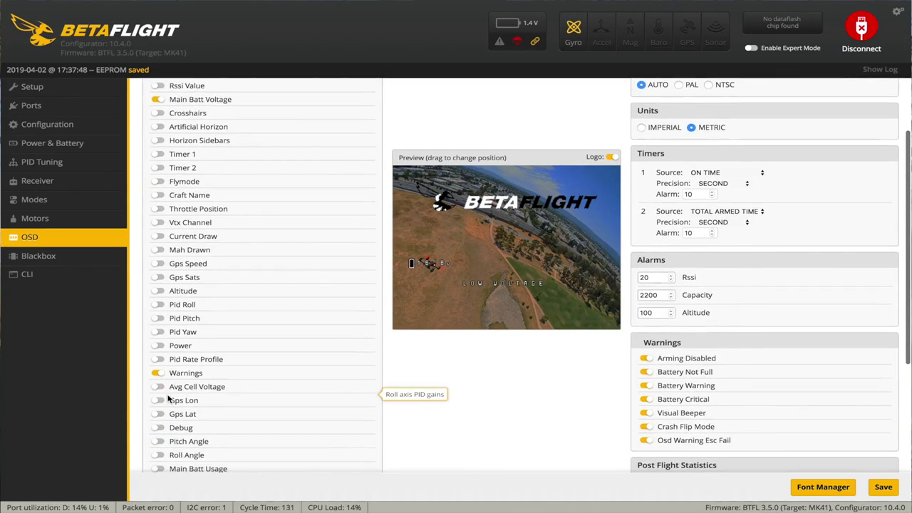
left_click(159, 373)
scroll(158, 372, "down", 1)
- Hide the logo in the OSD preview and move the main battery voltage to the right edge of the video image
scroll(159, 342, "up", 2)
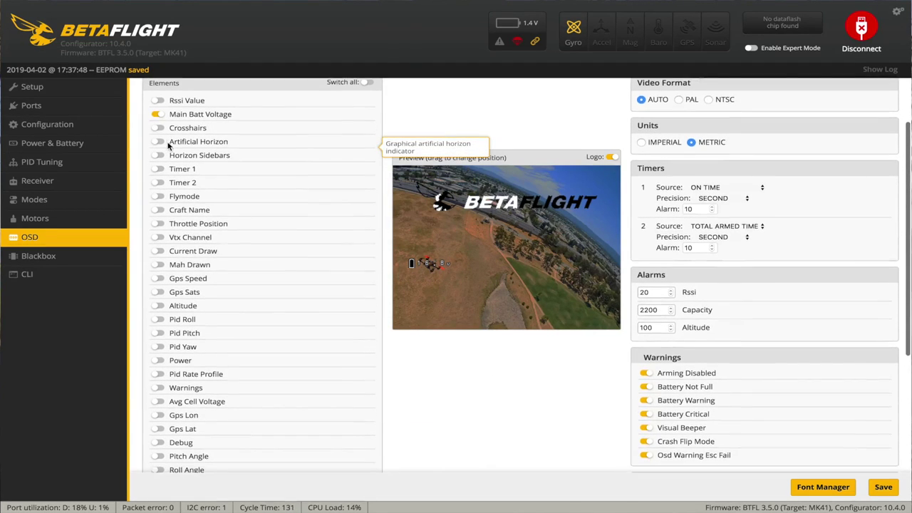
scroll(463, 264, "up", 1)
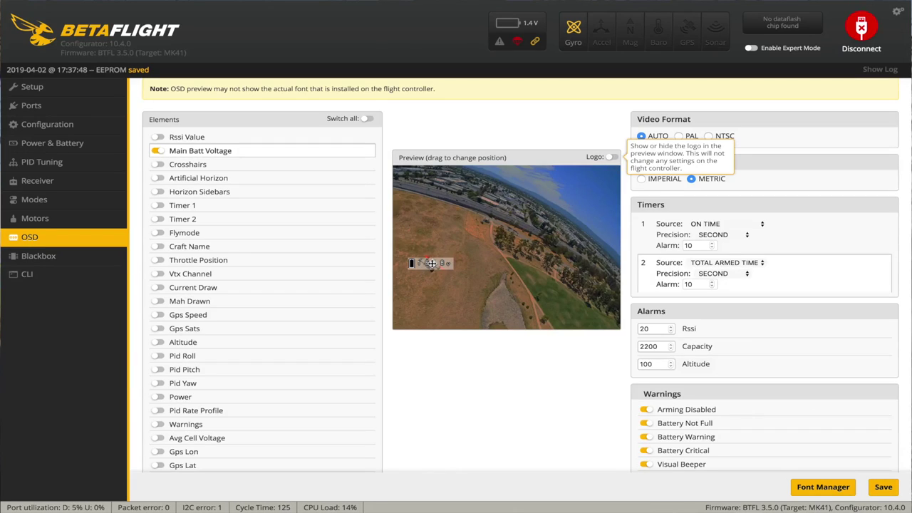
left_click_drag(596, 265, 581, 265)
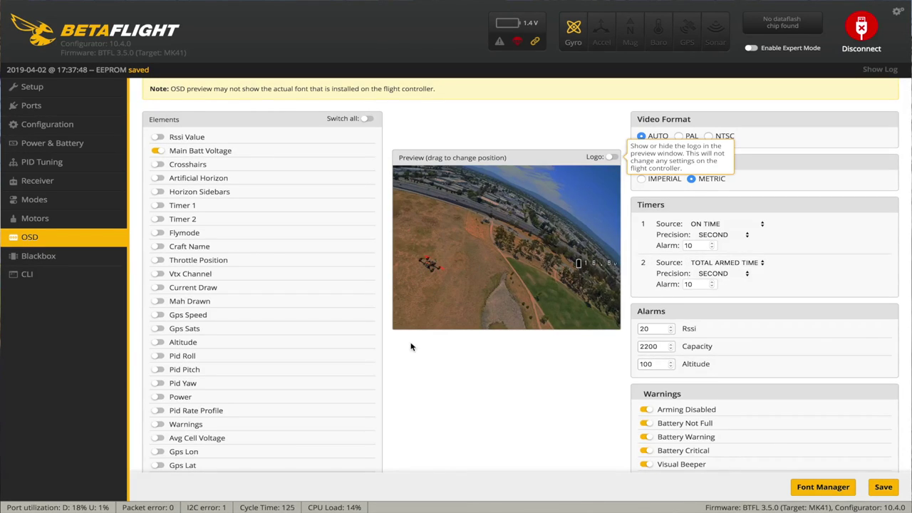
- Try the Main Batt Usage element in the OSD preview and switch it off again
scroll(230, 218, "down", 5)
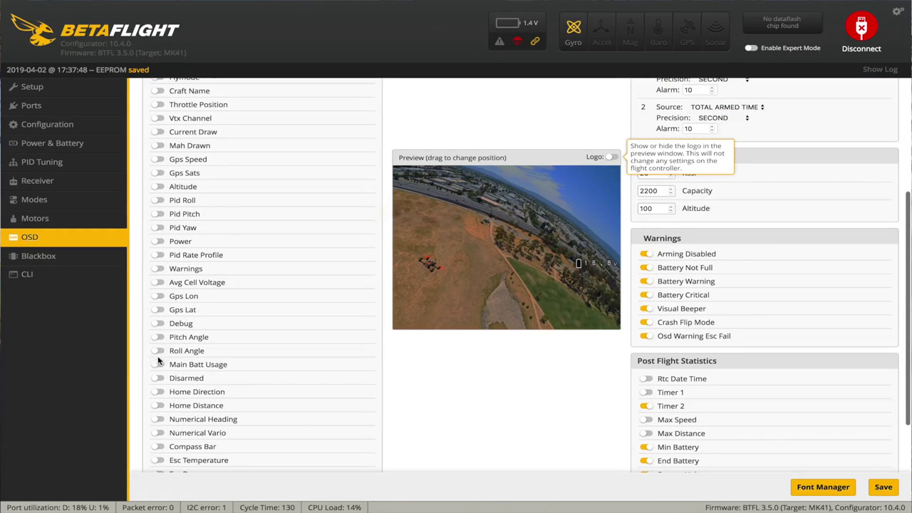
left_click(158, 365)
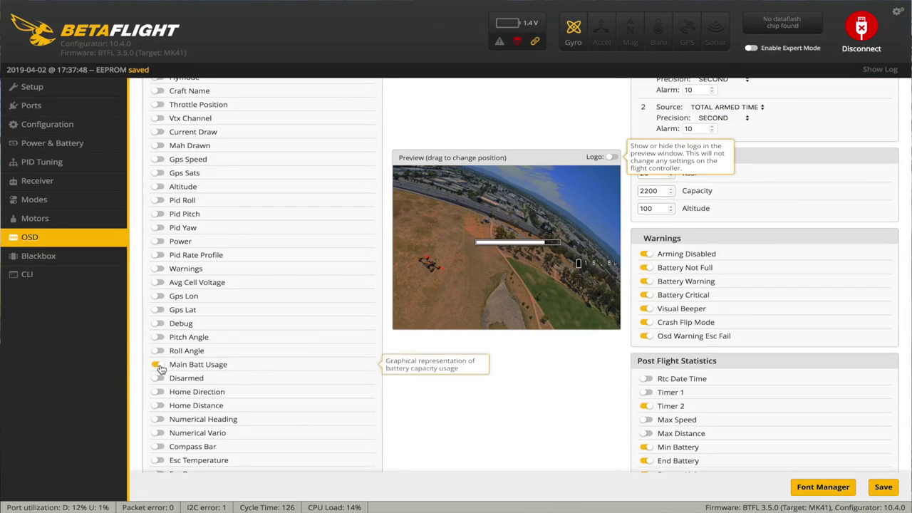
left_click(158, 365)
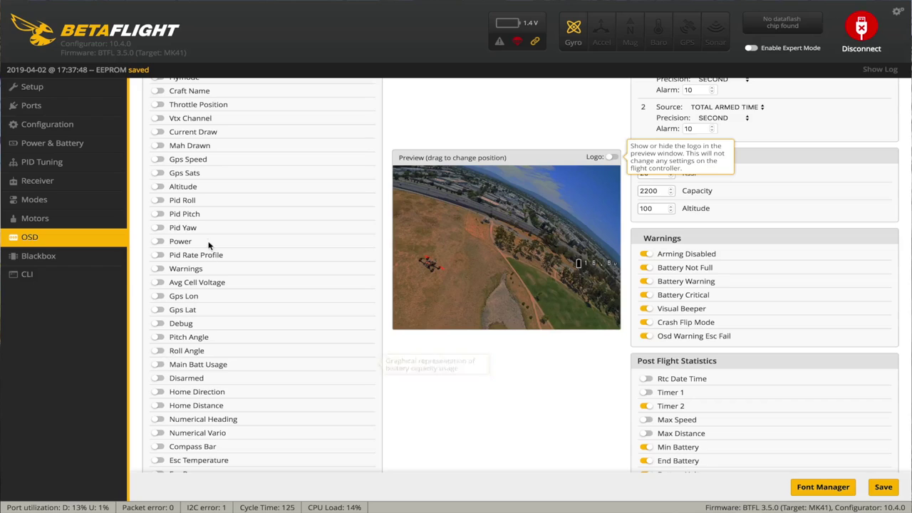
- Save the OSD element selection and layout to the flight controller
scroll(209, 212, "up", 1)
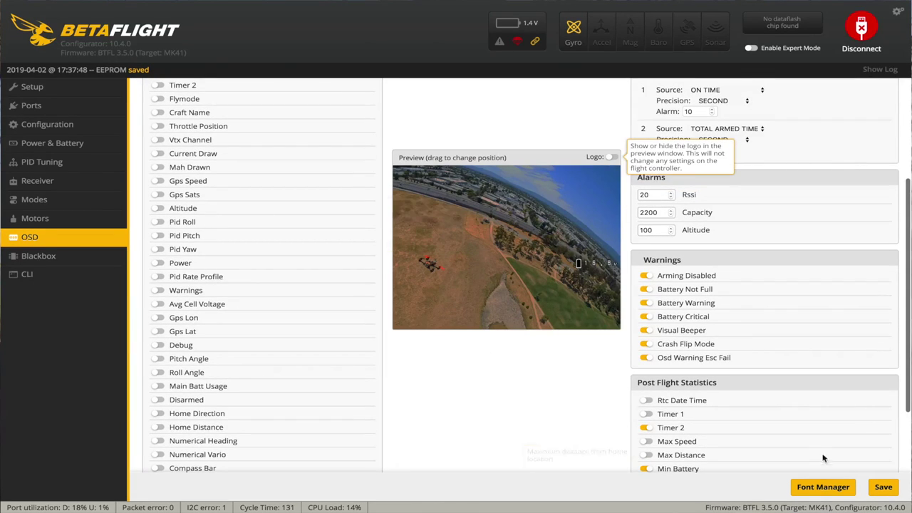
left_click(880, 489)
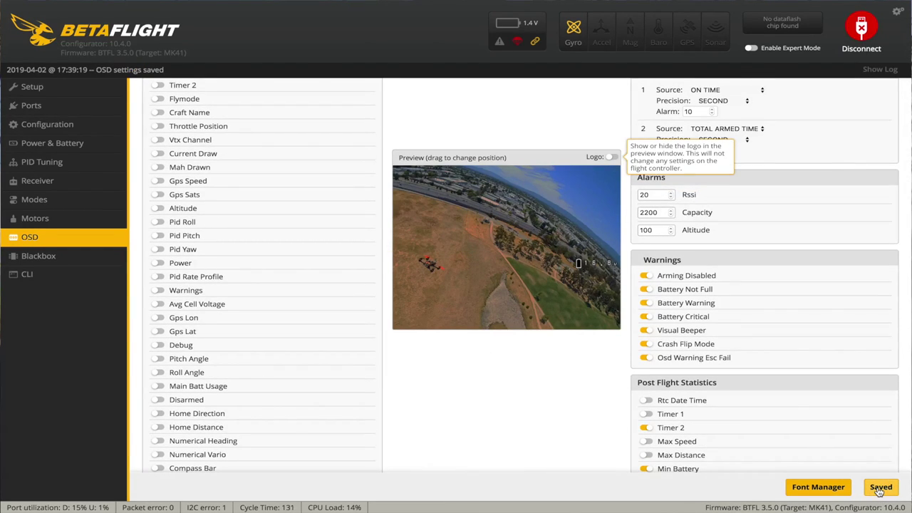
scroll(850, 378, "down", 2)
scroll(850, 375, "up", 5)
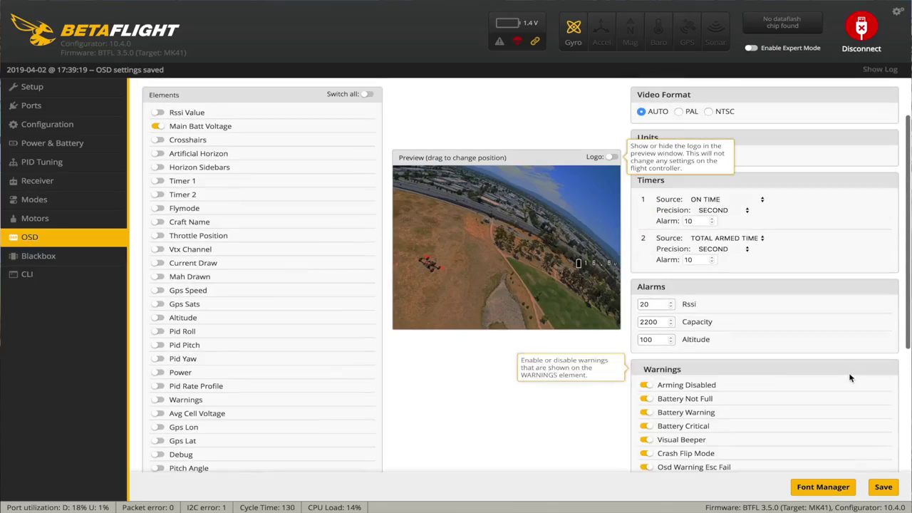